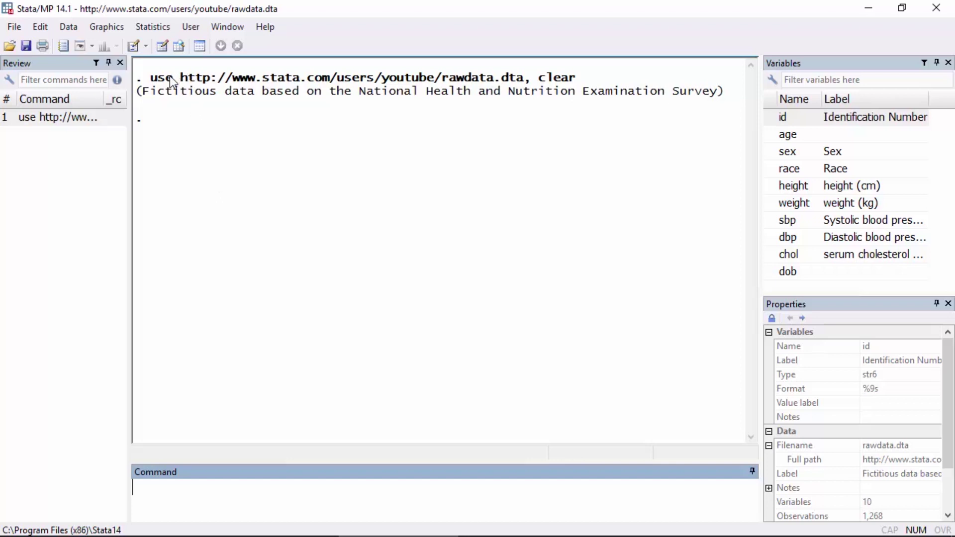
Step: Browse rawdata.dta in the Data Editor, confirming rows 1 and 2 both have id NC0001, then close it
drag(150, 78, 502, 78)
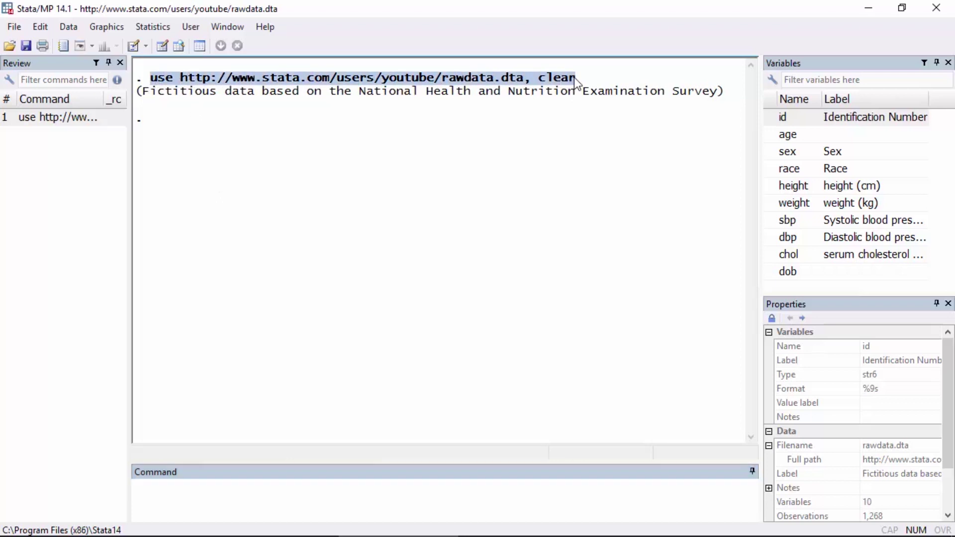
click(590, 79)
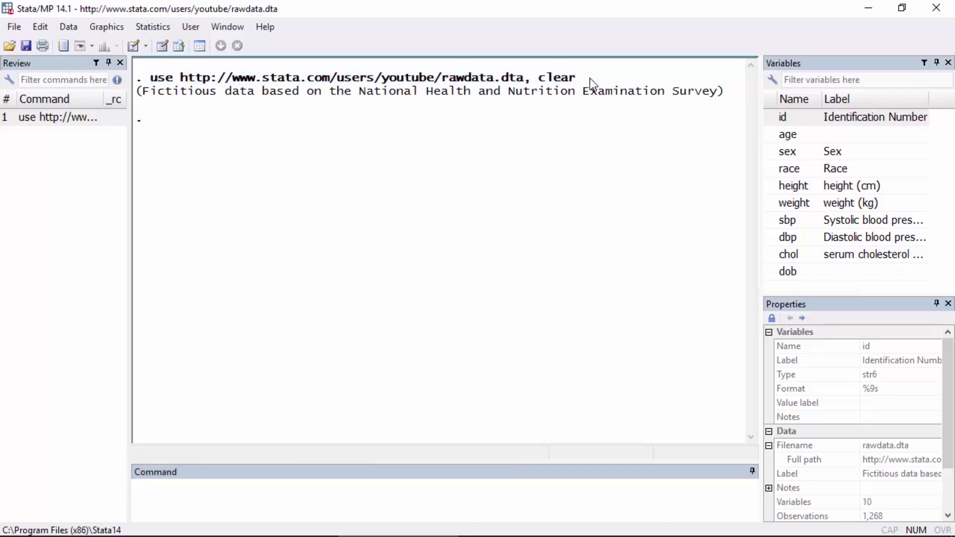
click(179, 46)
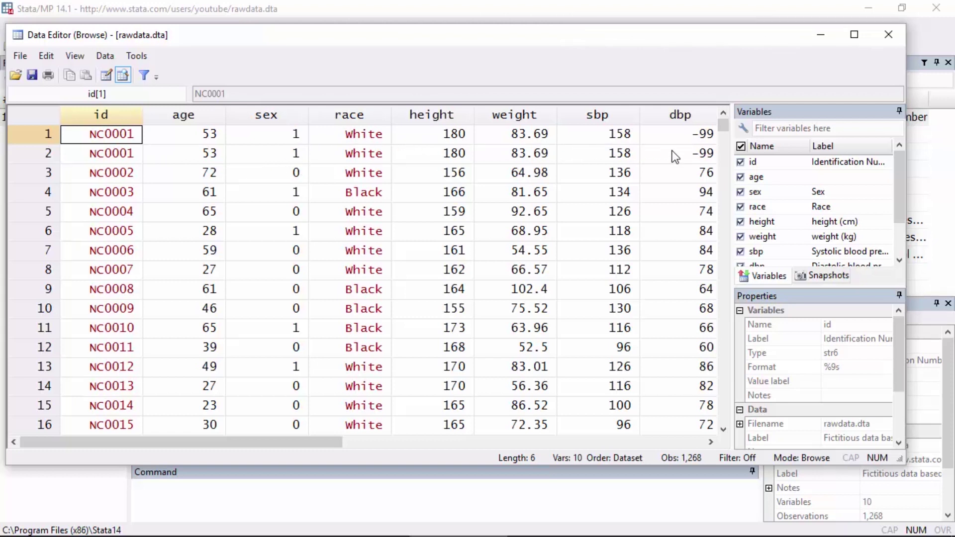
click(888, 34)
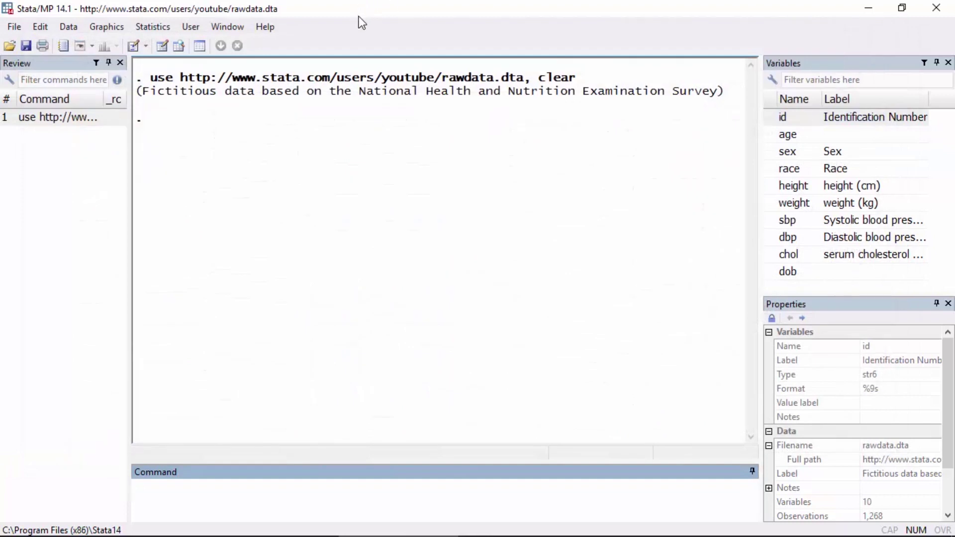
Step: Run a duplicates report on id: 1266 observations appear once, 2 twice, surplus 1
click(63, 28)
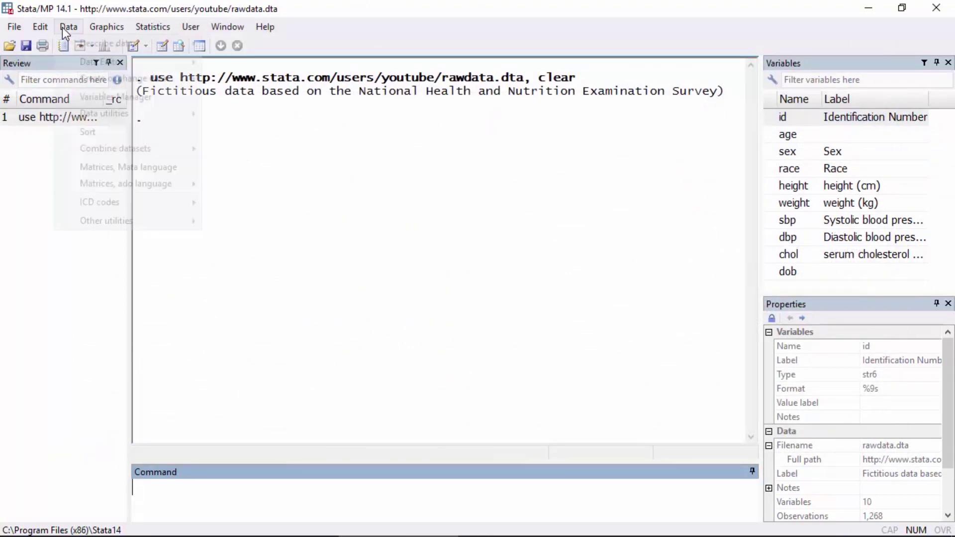
mouse_move(65, 115)
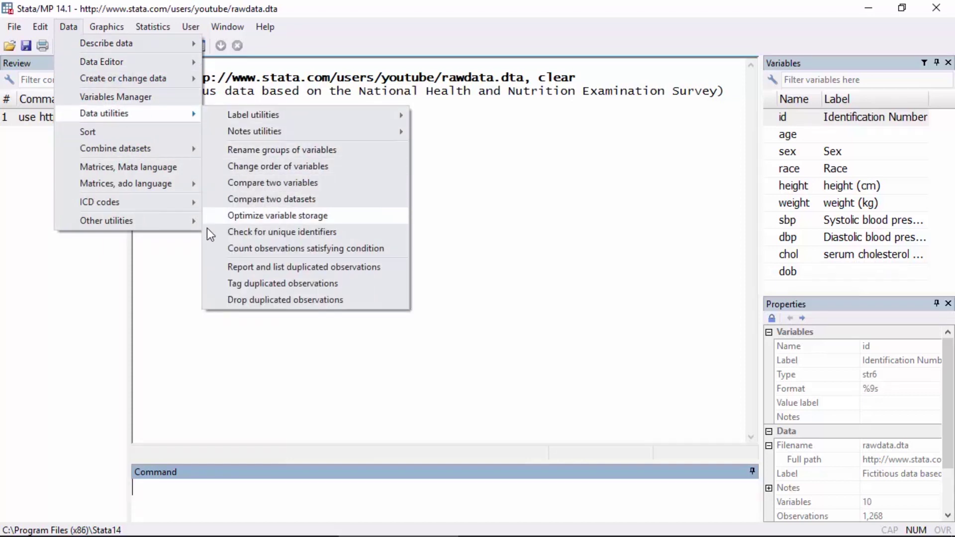
click(216, 267)
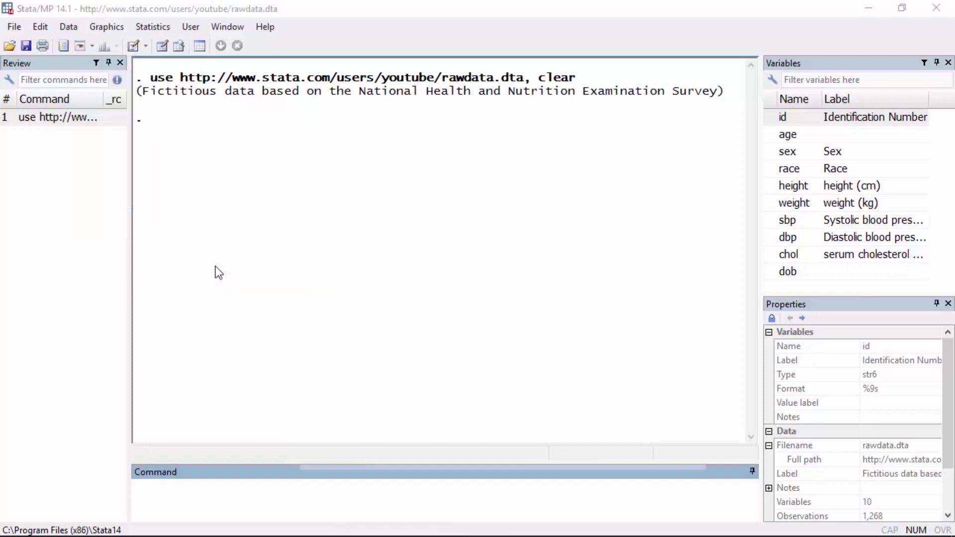
drag(423, 118, 673, 16)
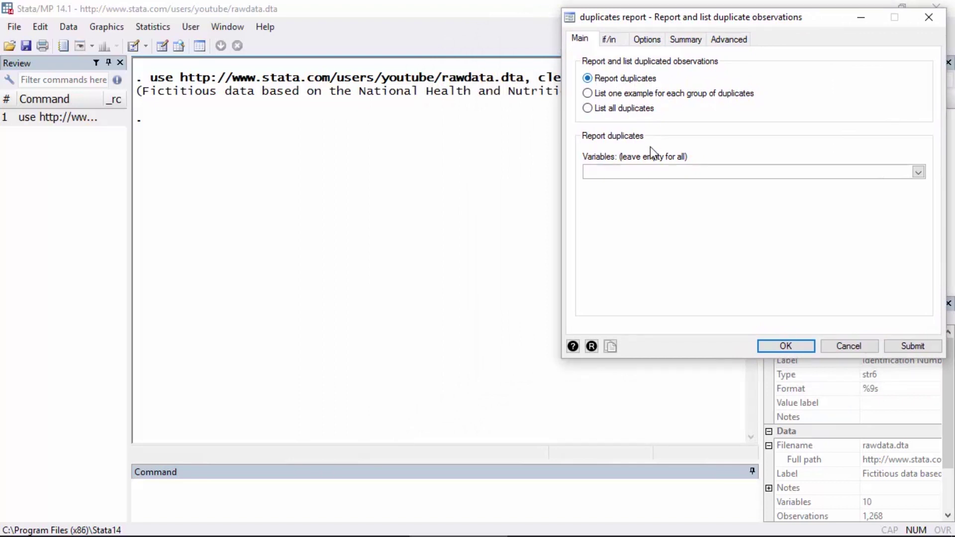
click(917, 172)
click(869, 184)
click(913, 347)
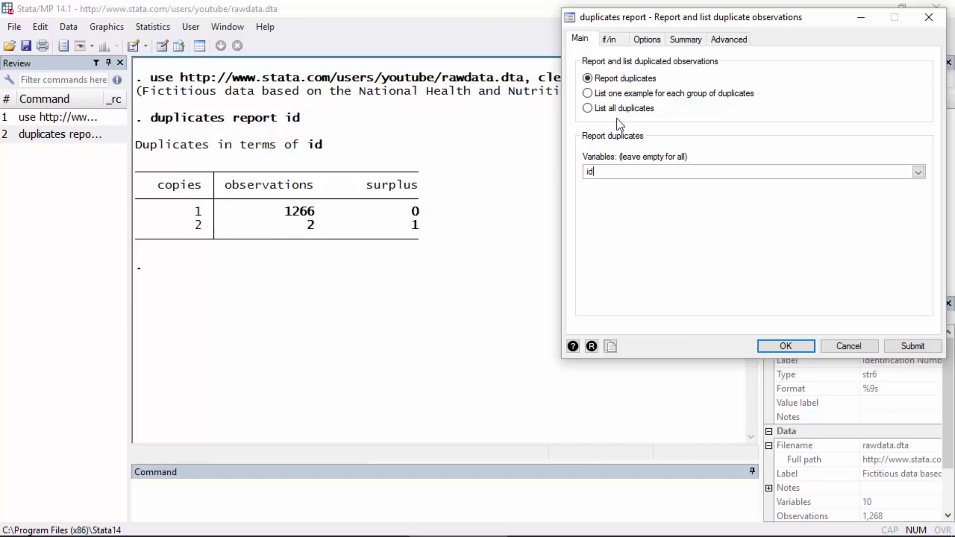
Step: Switch to listing all duplicates on id, showing observations 1 and 2 both as NC0001
click(595, 108)
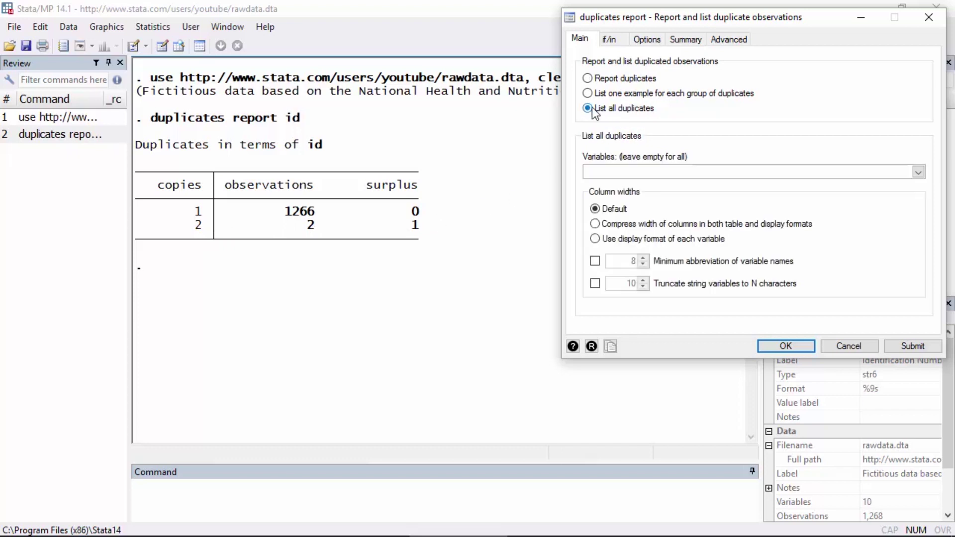
click(667, 170)
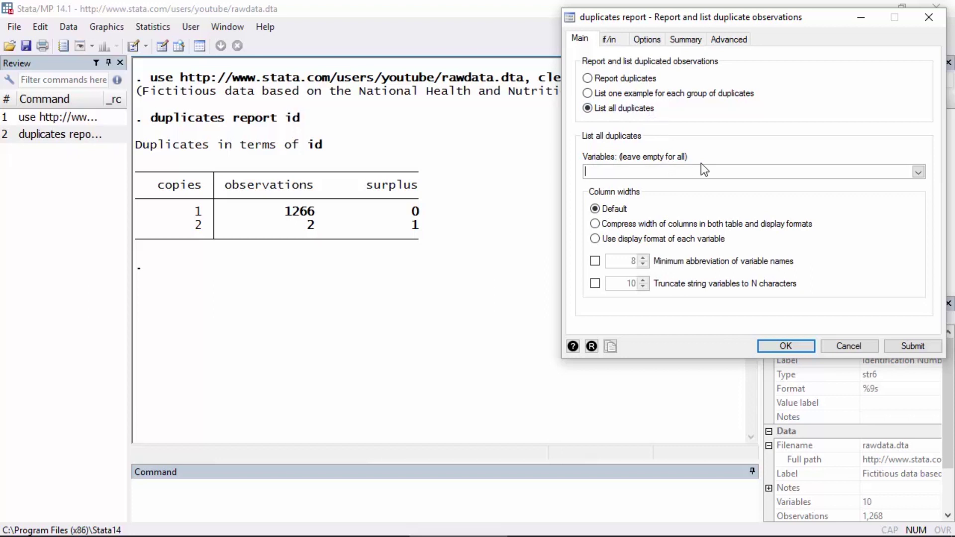
click(917, 172)
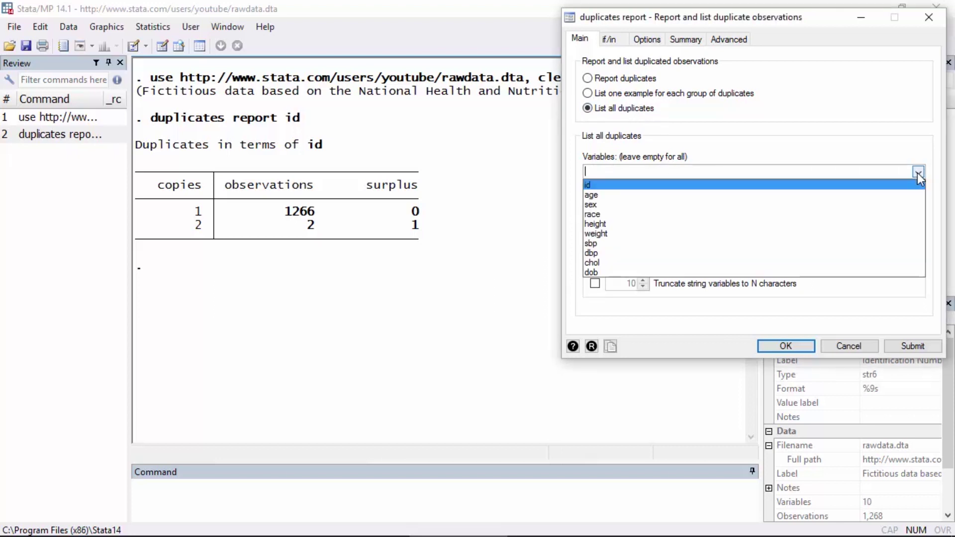
click(866, 151)
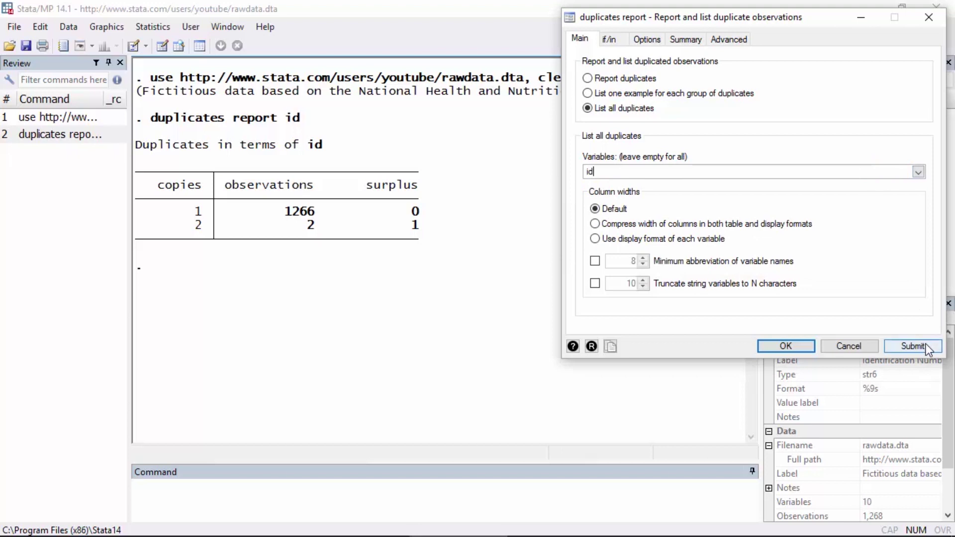
click(913, 346)
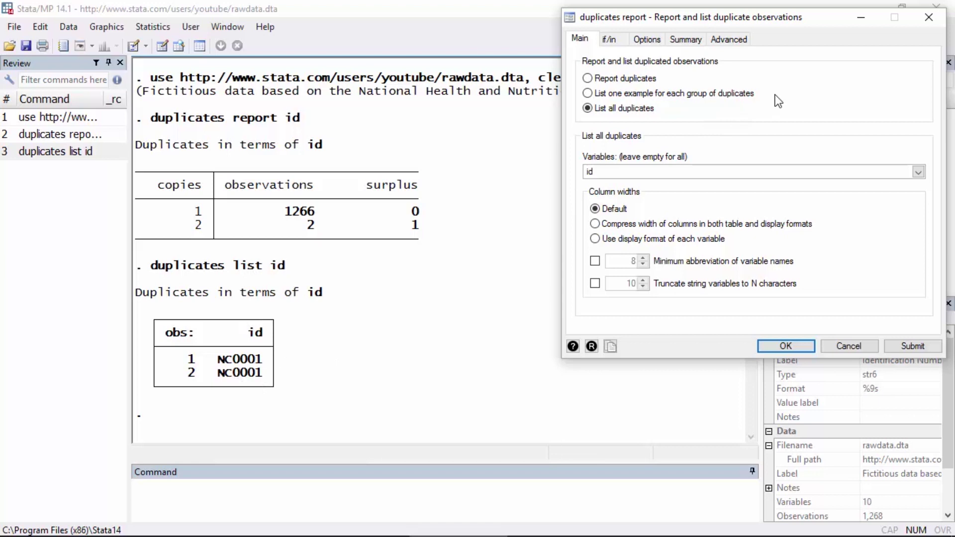
Step: Close the duplicates listing dialog and bring up the drop duplicated observations dialog
click(929, 20)
click(66, 27)
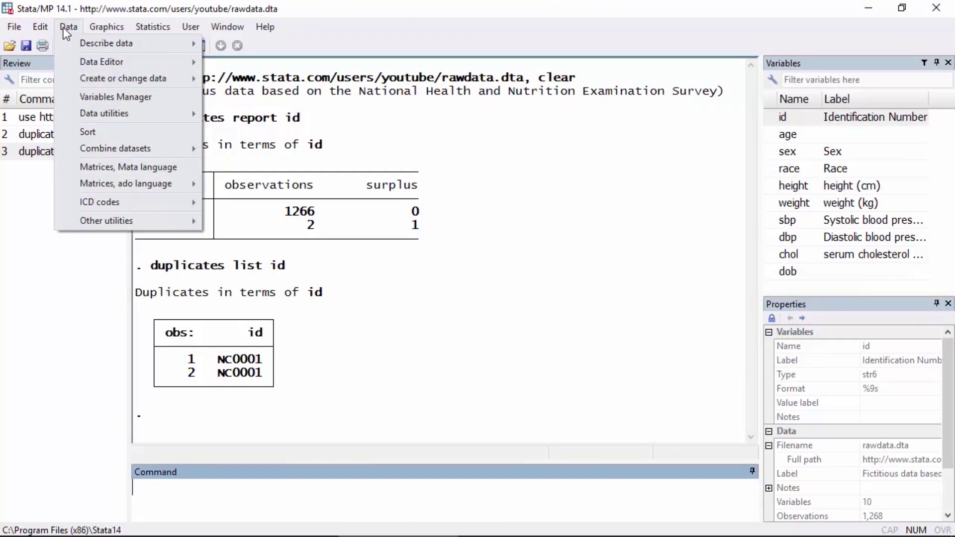
mouse_move(70, 120)
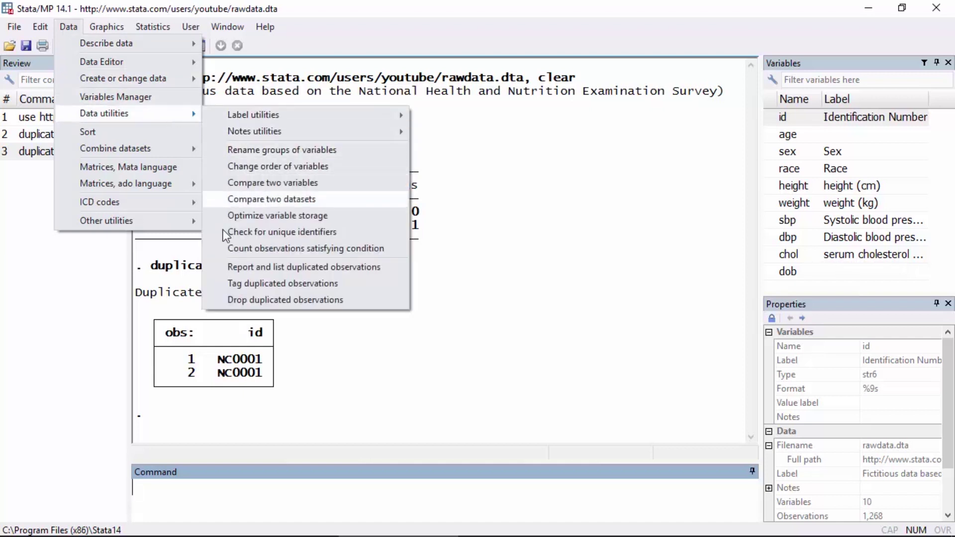
click(221, 298)
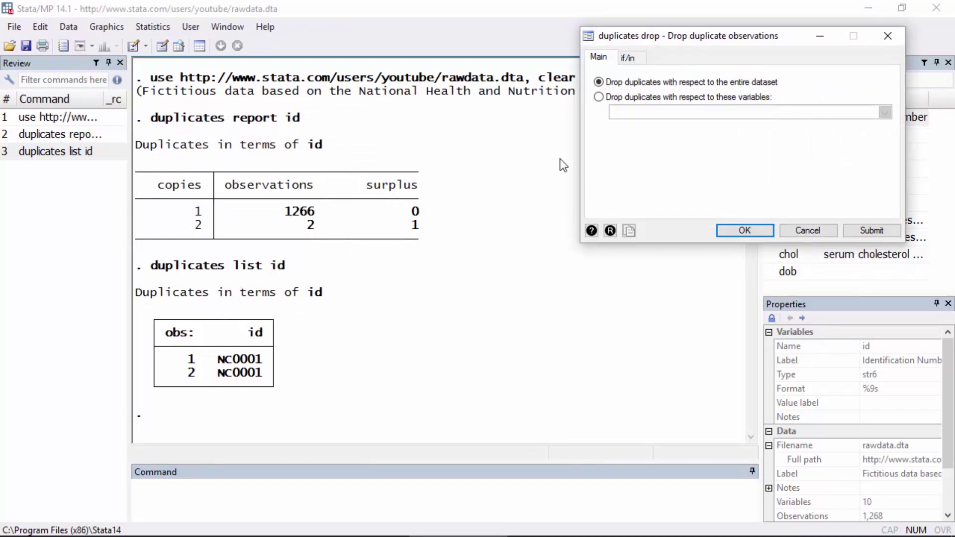
Step: Set the duplicates drop to check only variable id, with 'Force the drop' ticked
click(599, 97)
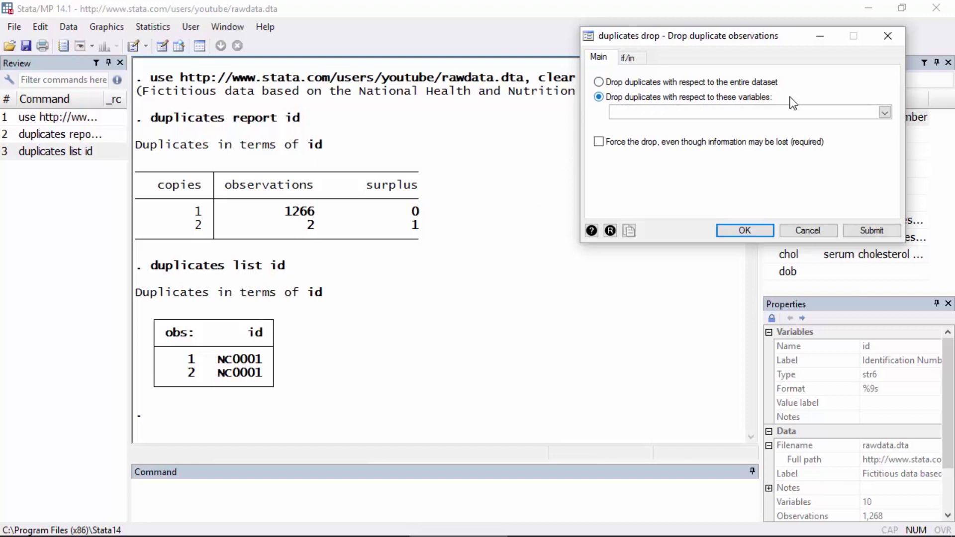
click(628, 81)
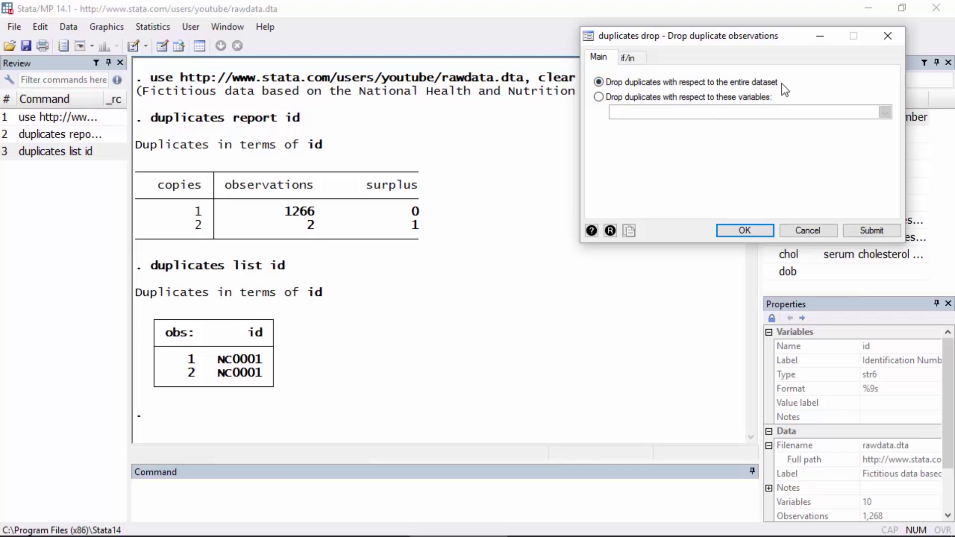
click(598, 97)
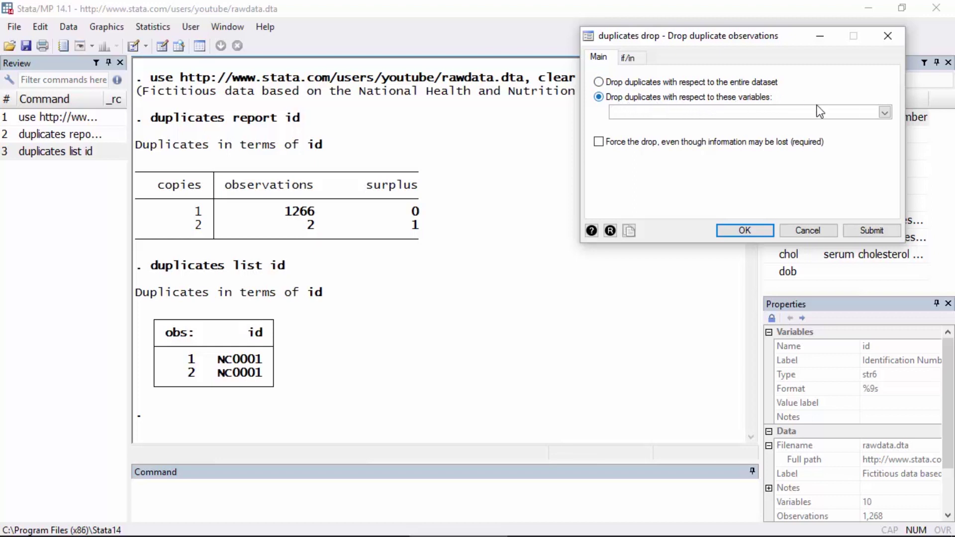
click(884, 113)
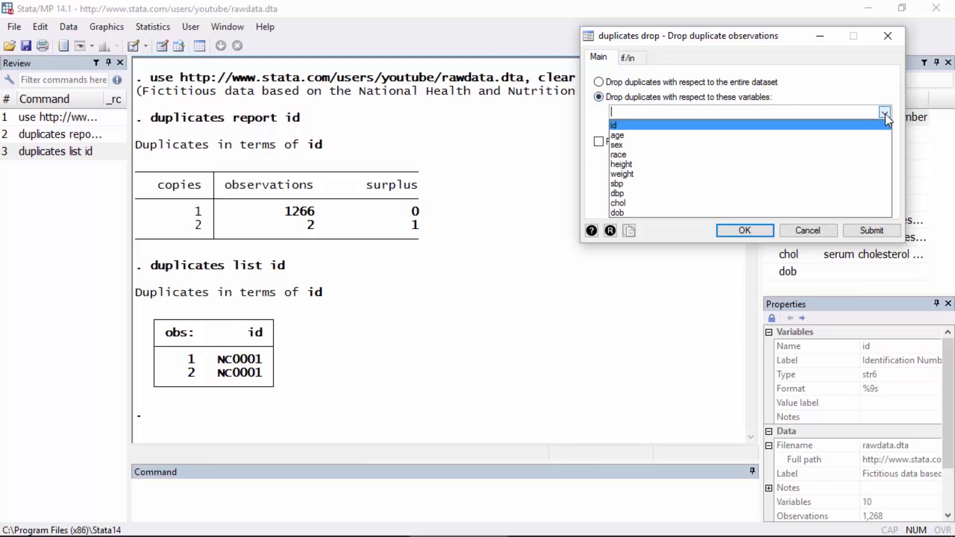
click(853, 123)
click(845, 84)
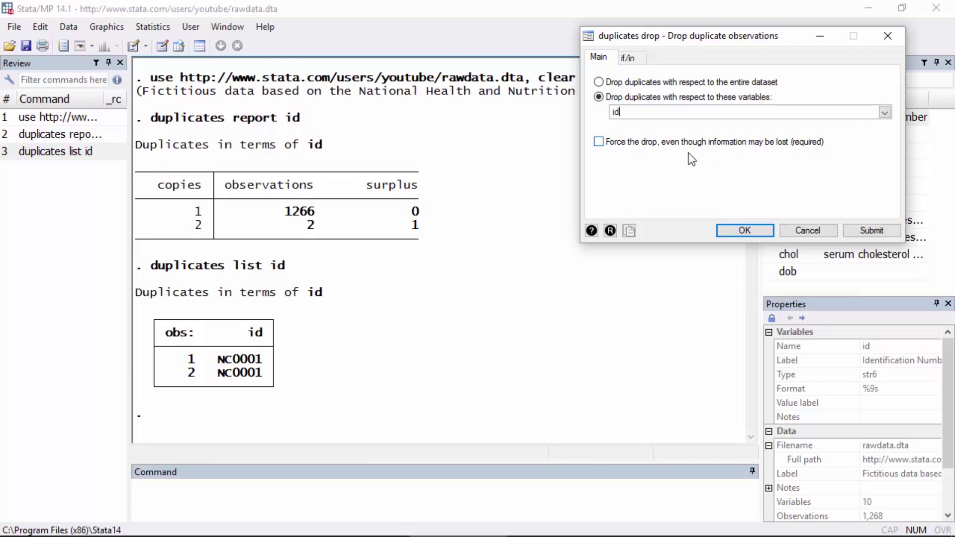
click(620, 145)
Step: Run duplicates drop id, force, deleting the one surplus observation
click(733, 232)
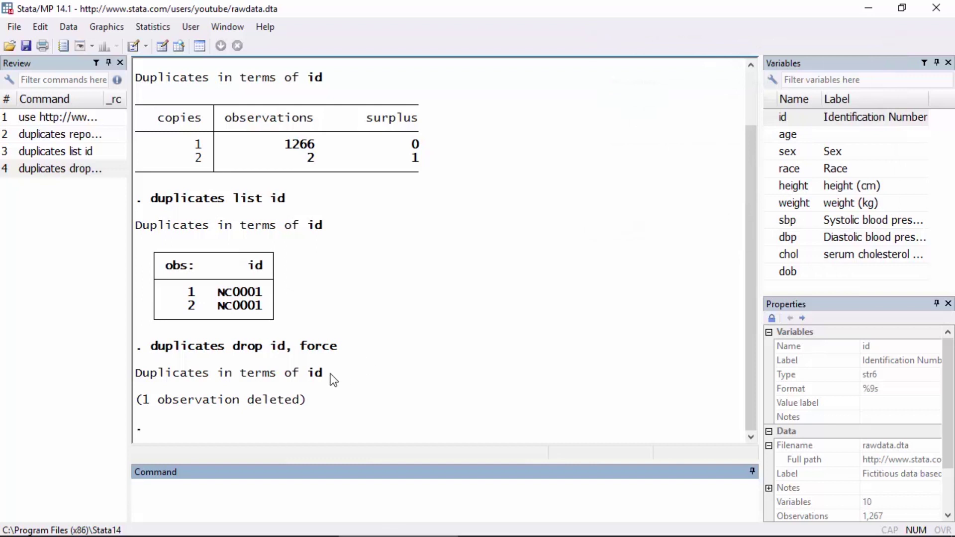
drag(151, 346, 341, 352)
click(340, 352)
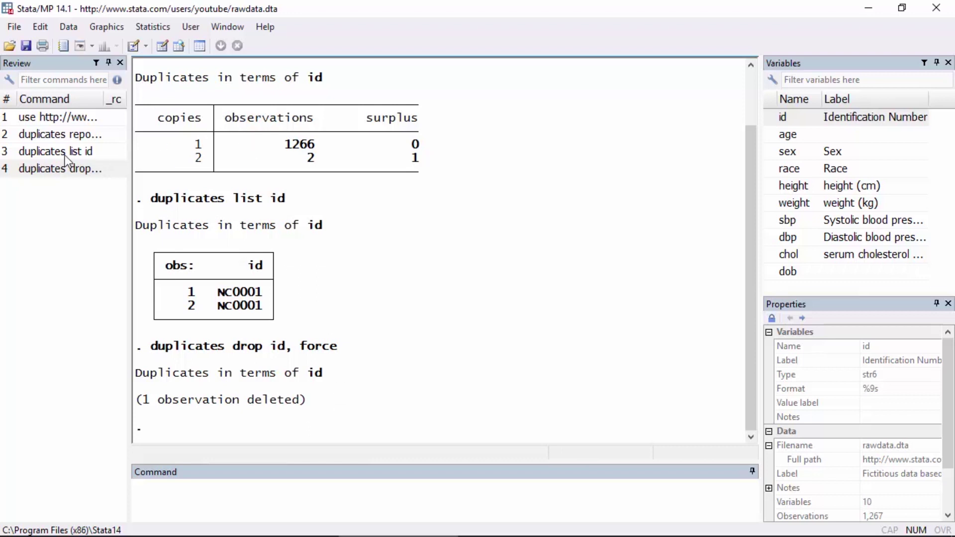
Step: Rerun duplicates report id from the Review history, confirming 1267 single-copy observations and surplus 0
click(40, 136)
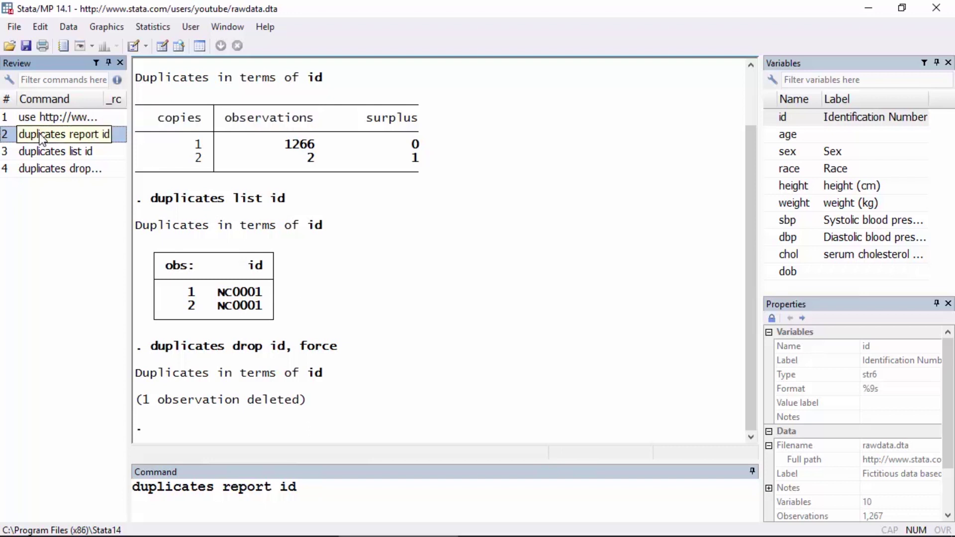
click(350, 495)
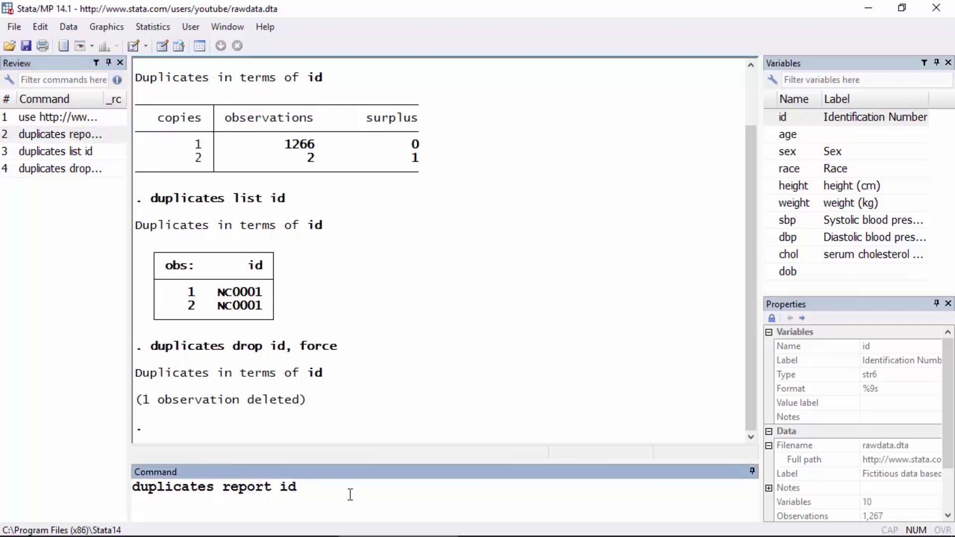
key(Return)
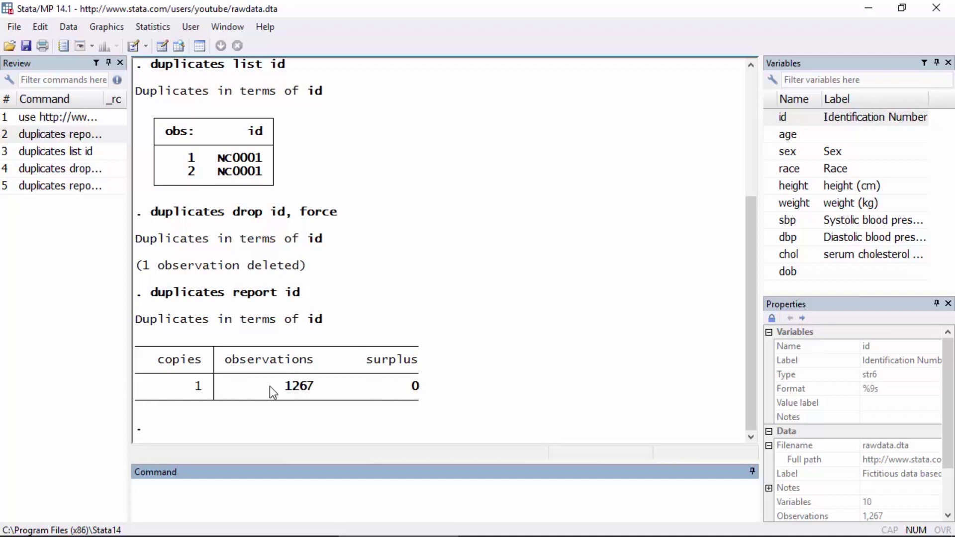
drag(285, 389, 315, 394)
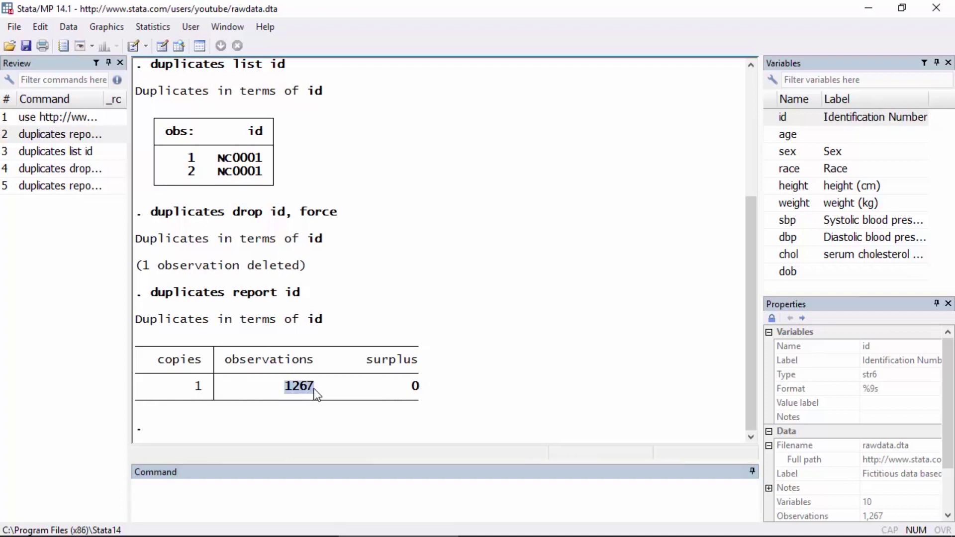
double_click(200, 389)
drag(406, 388, 420, 390)
click(444, 391)
Step: Send Review items 2–5 (report, list, drop with force, report) to a new Untitled1.do do-file
click(46, 132)
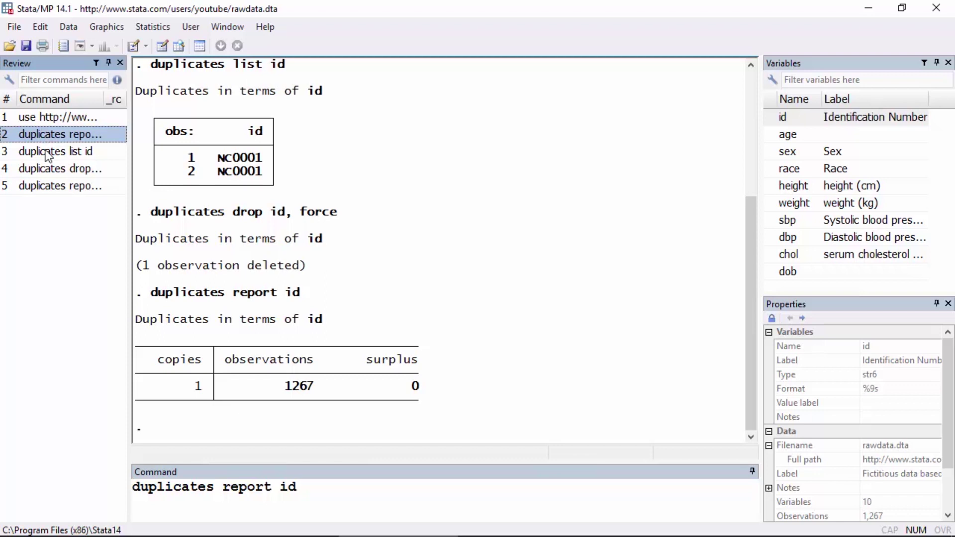
ctrl+click(47, 151)
ctrl+click(46, 169)
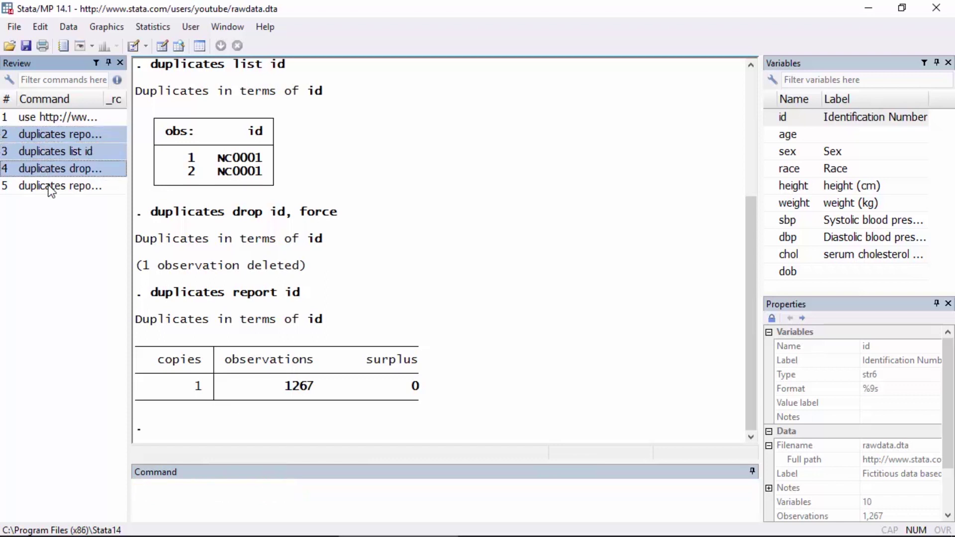
ctrl+click(49, 189)
right_click(51, 191)
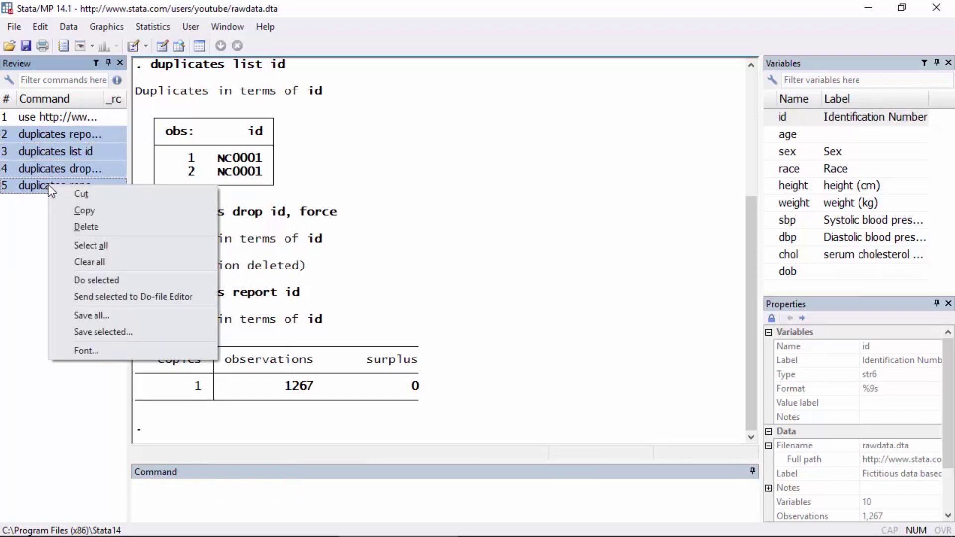
click(68, 297)
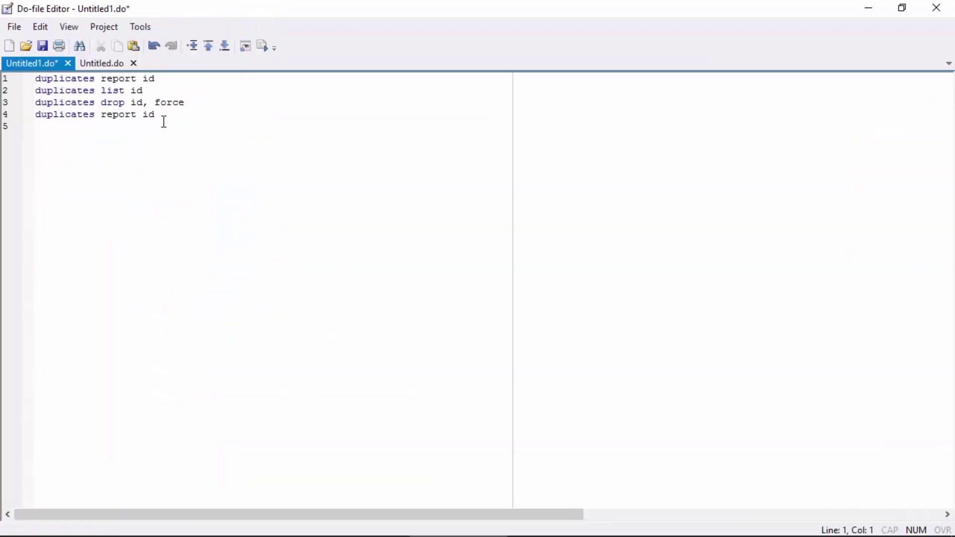
drag(165, 115, 106, 115)
key(ctrl+a)
click(70, 143)
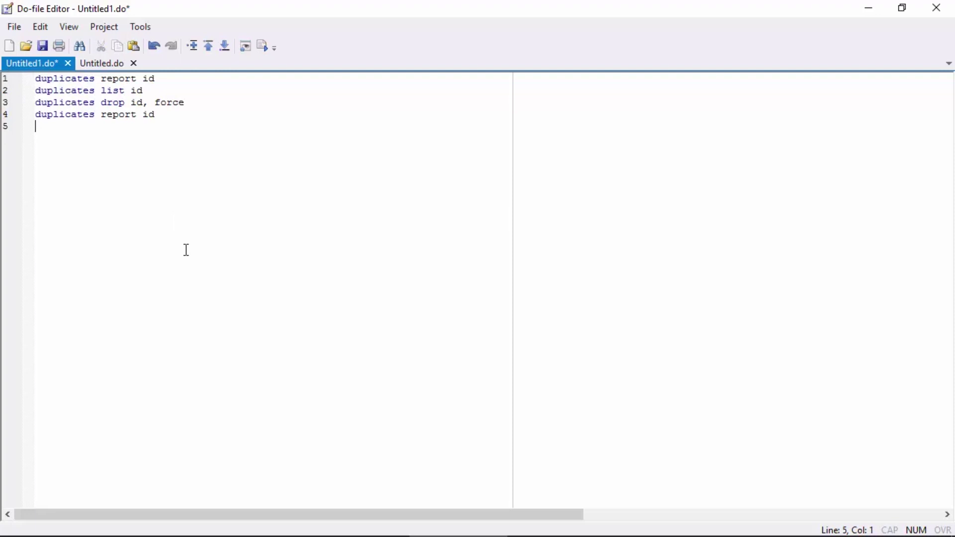